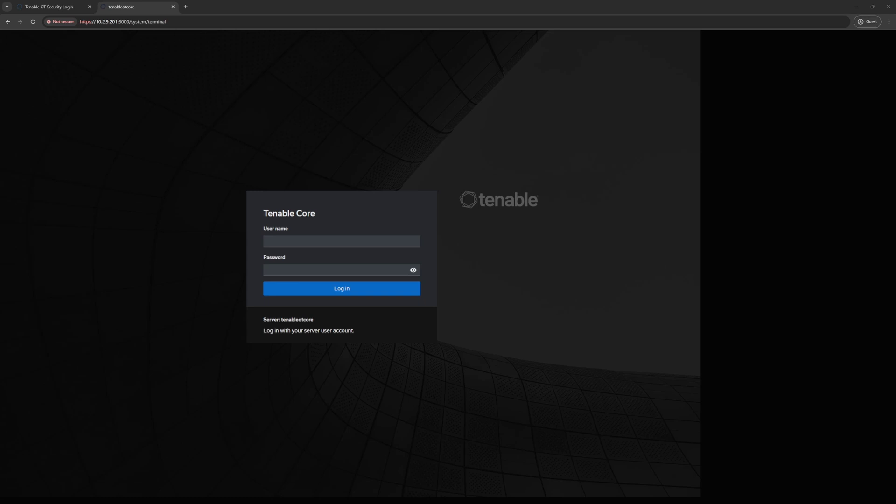
Step: Log in to Tenable Core with the admin user name and its password
left_click(292, 240)
type("admin")
key("Tab")
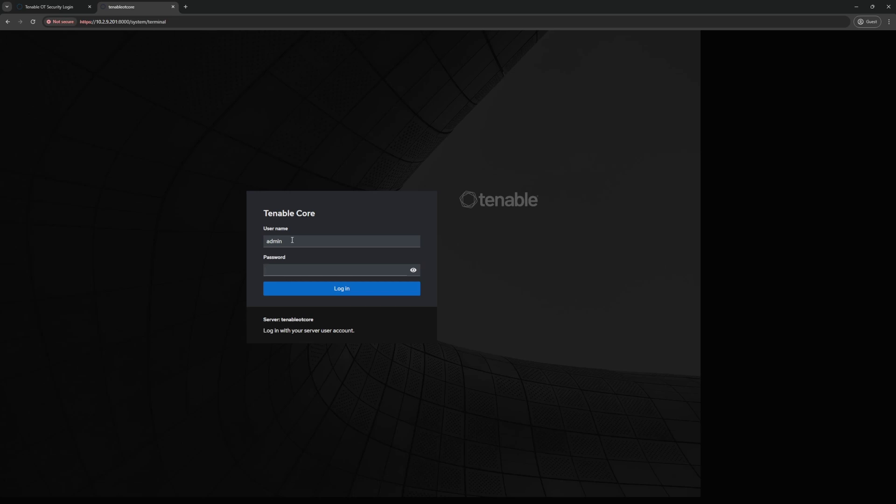
type("•••••••••••••")
key("Return")
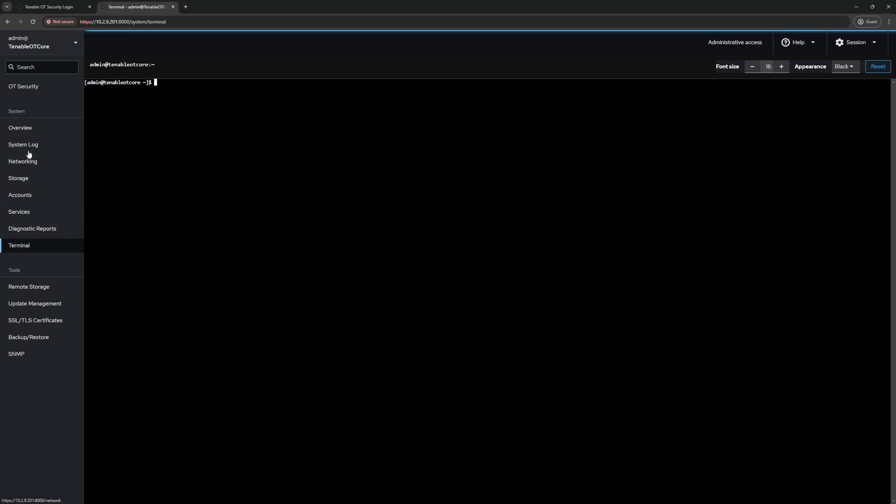
left_click(25, 135)
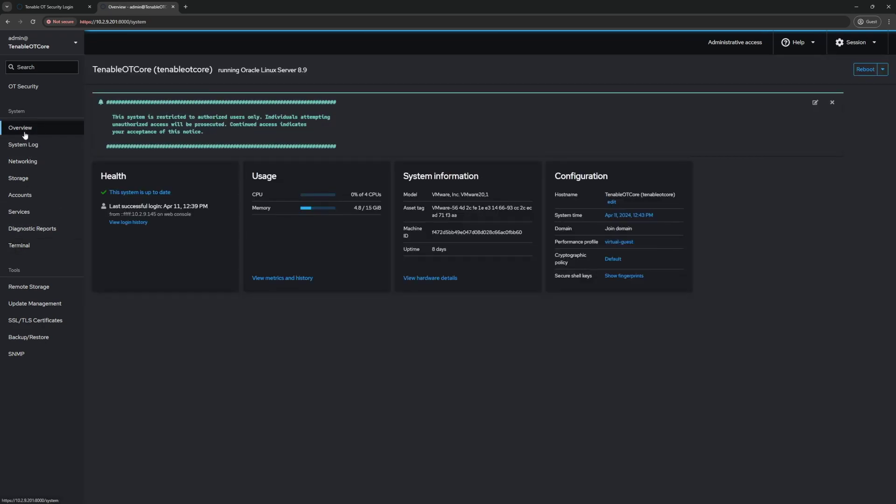
left_click(21, 246)
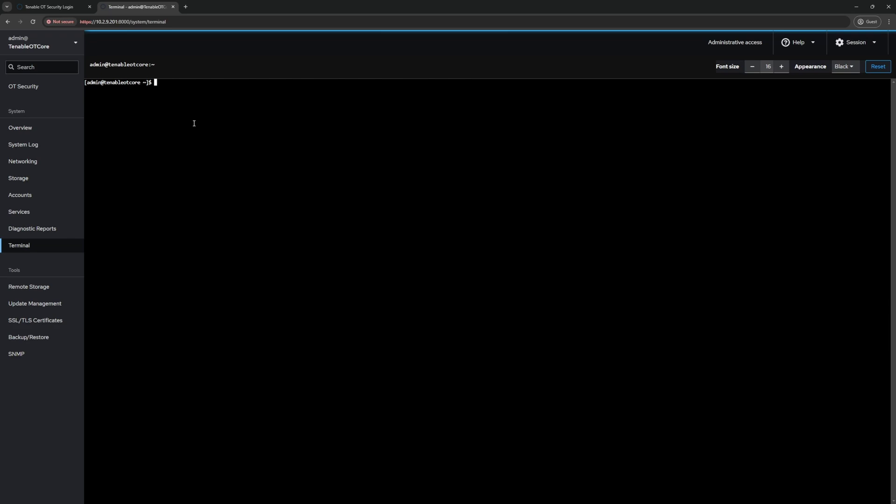
Step: Change into /opt/indegy, list it, then move into the tools folder and list its contents
type("cd /opt/ind")
key("Tab")
key("Return")
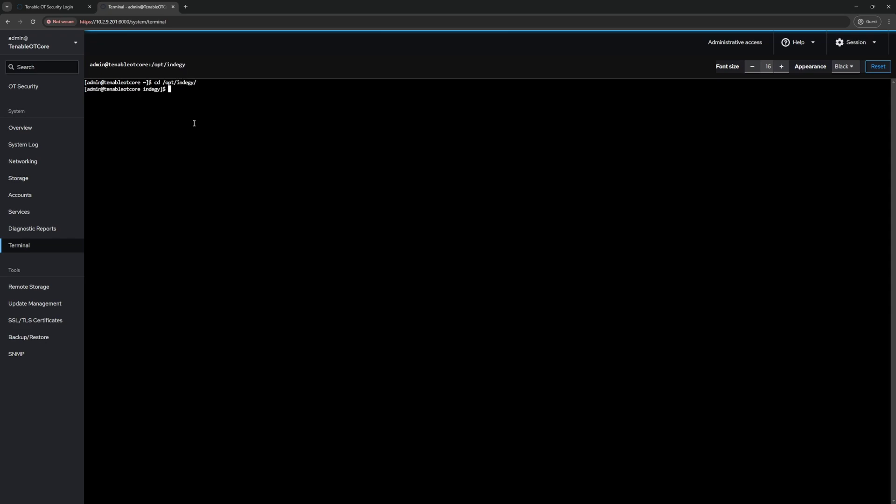
type("ls")
key("Return")
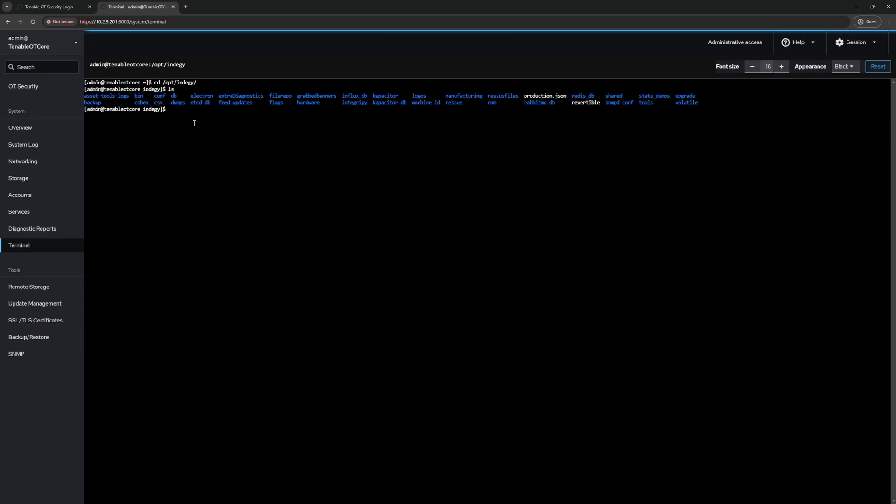
type("cd tools")
key("Return")
type("ls")
key("Return")
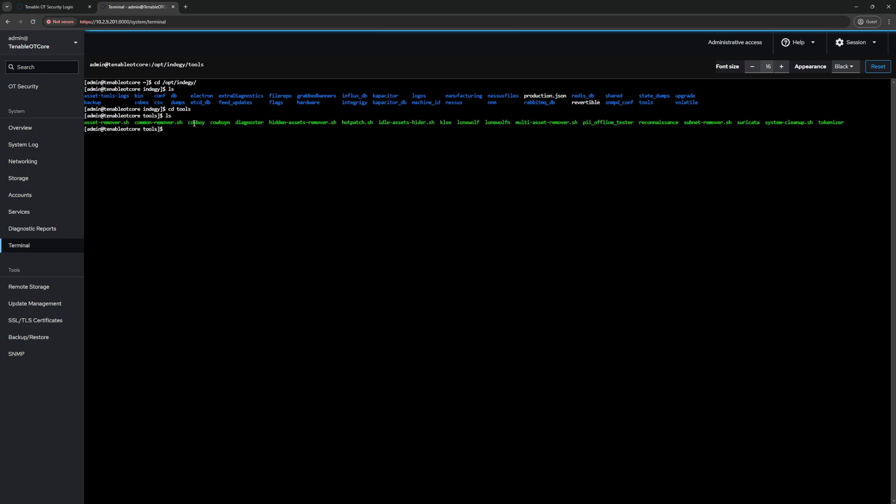
Step: Zoom the page to 125%, relist the tools folder and highlight system-cleanup.sh
key("ctrl+plus")
key("ctrl+plus")
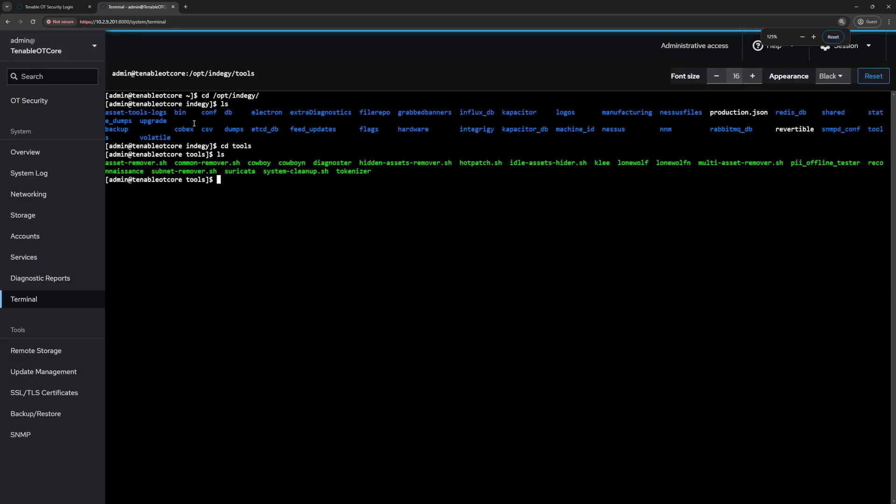
type("ls")
key("Return")
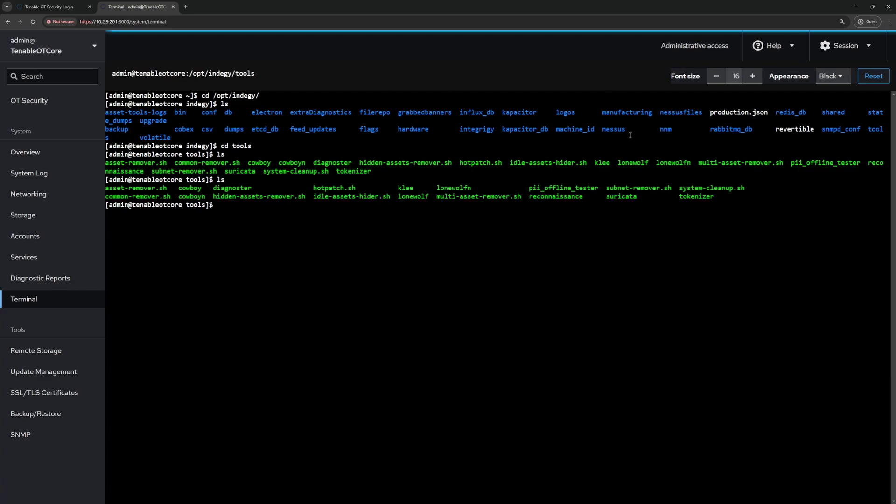
left_click_drag(676, 181, 746, 188)
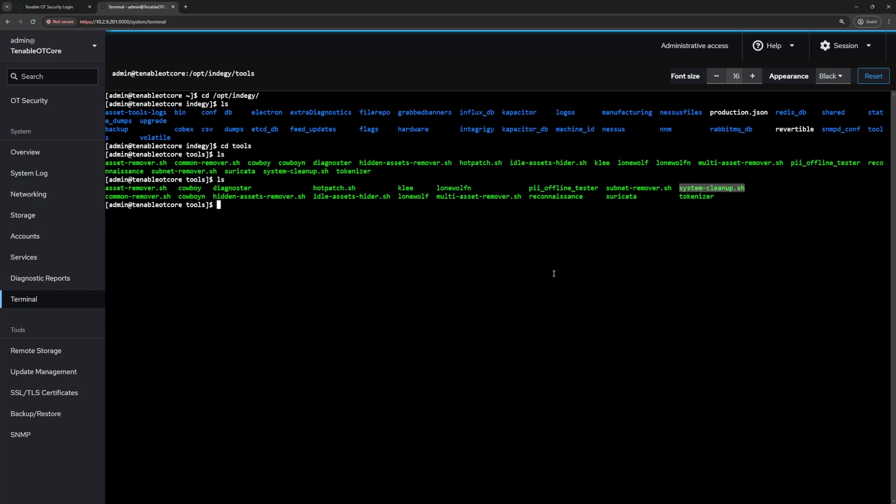
Step: Run sudo ./system-cleanup.sh with the sudo password and answer y to removing all assets and events
type("sudo")
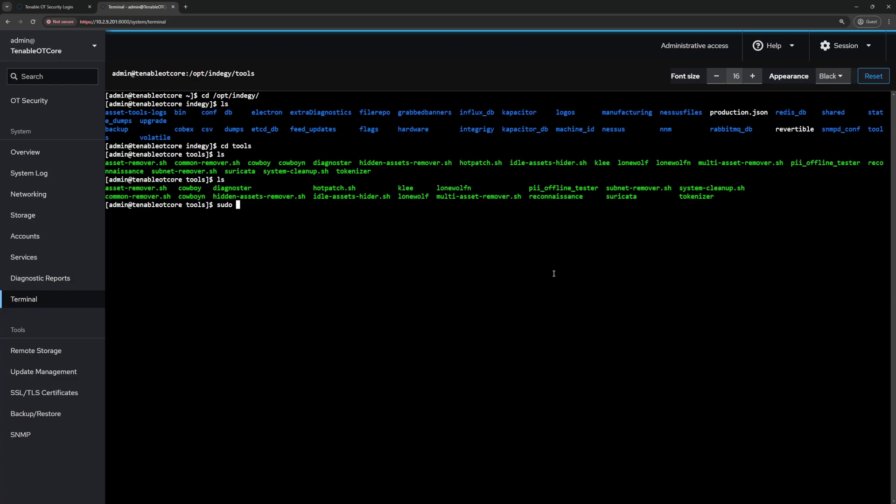
type(" ./sys")
key("Tab")
key("Return")
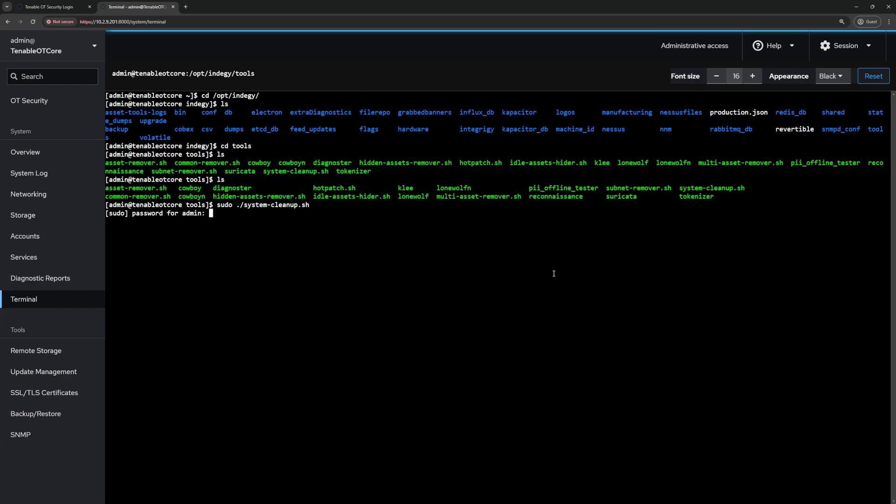
key("Return")
type("y")
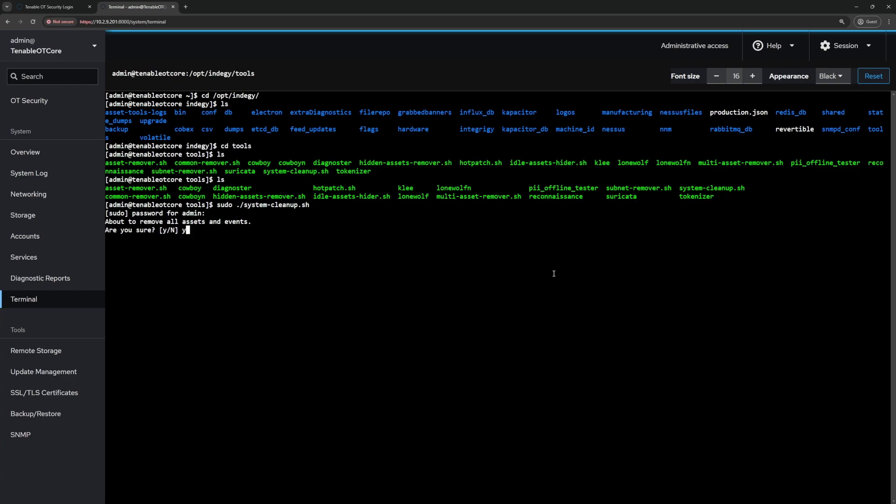
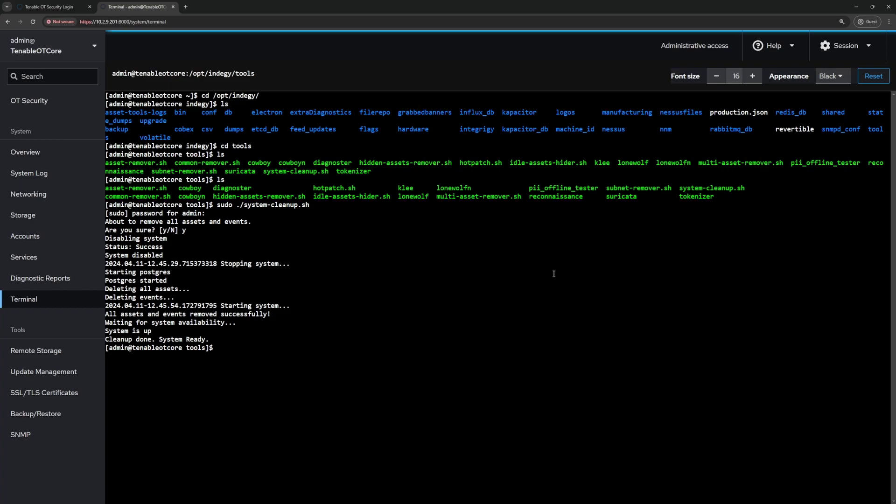
Step: Clear the cleanup script's output from the terminal with the clear command
type("clear")
key("Return")
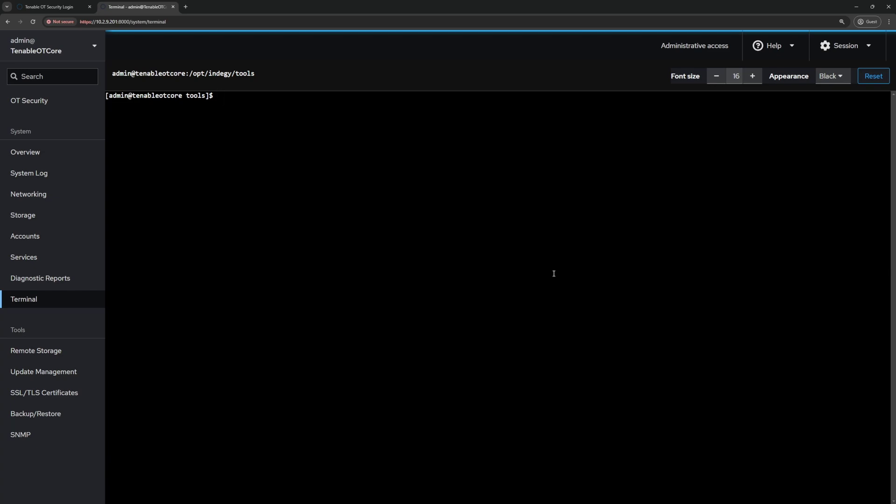
Step: Run docker ps -a to list all containers, showing nessus, sensorigy, nnm and shepherd exited
type("docker ps -a")
key("Return")
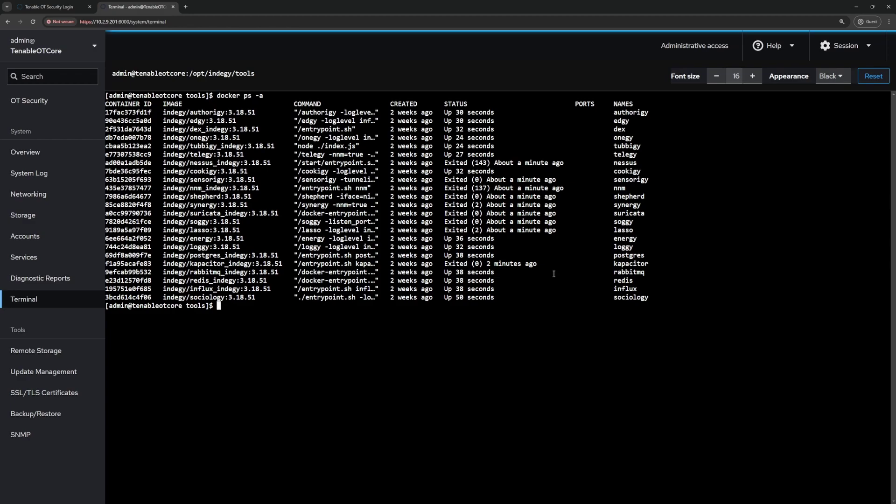
Step: Check the system Overview and its Reboot options, then return to the OT Security login tab
left_click(22, 152)
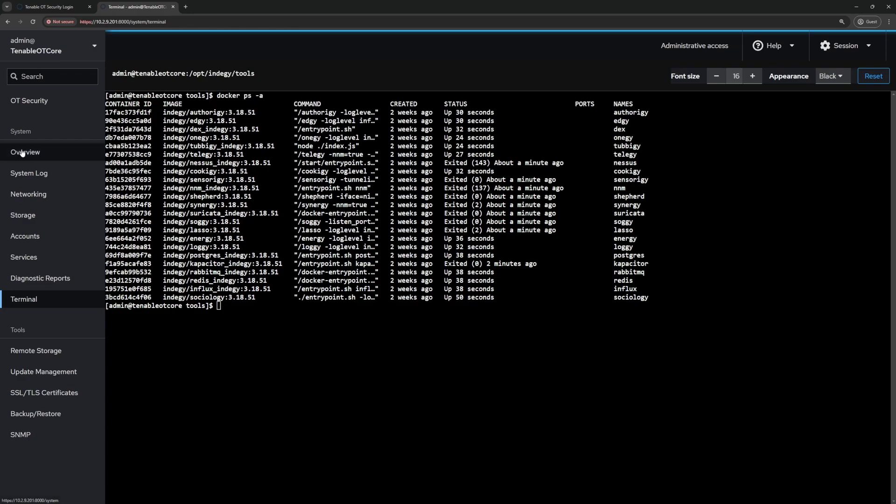
left_click(879, 80)
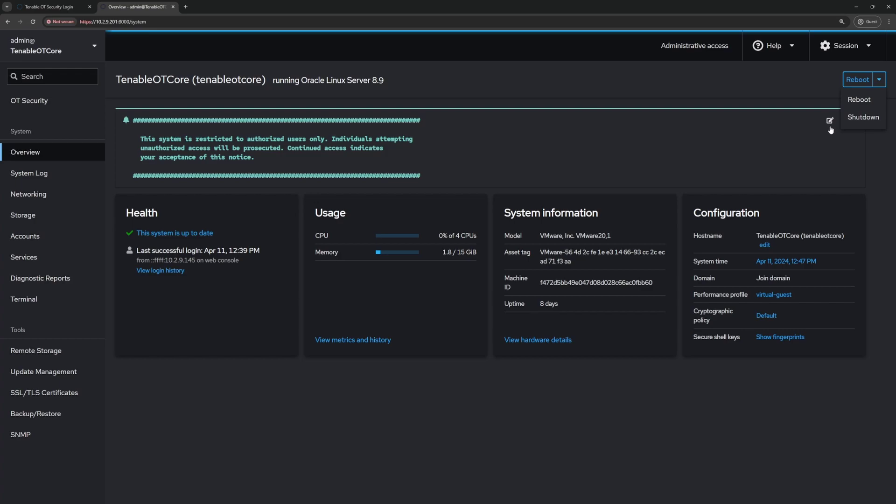
left_click(53, 9)
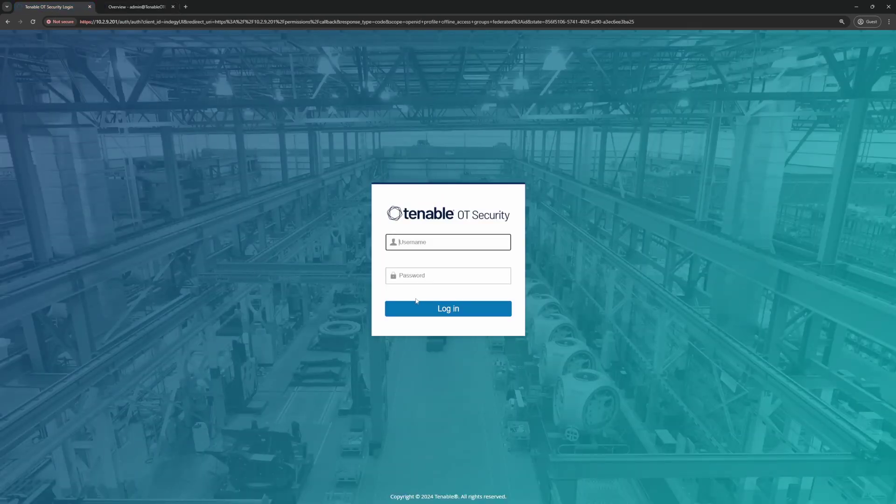
Step: Log in to OT Security with the administrator username and password
type("otadmin")
key("Tab")
type("************")
key("Return")
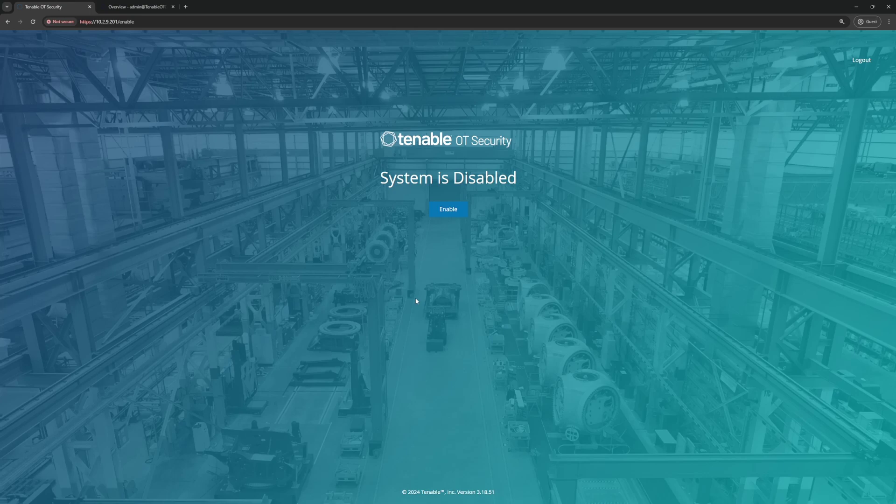
Step: Enable the system so the empty Risk dashboard loads with all statistics at 0
left_click(442, 215)
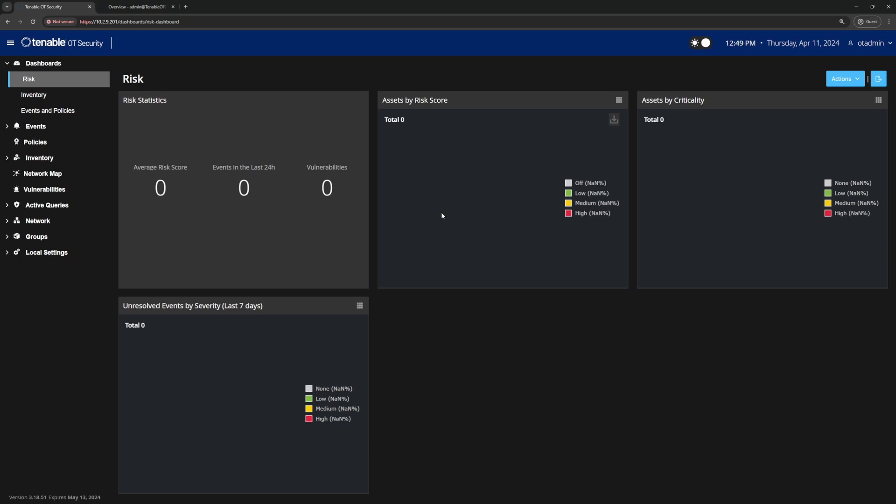
Step: Review the Asset Settings IP ranges under Environment Configuration, then view the 309-policy list
left_click(51, 253)
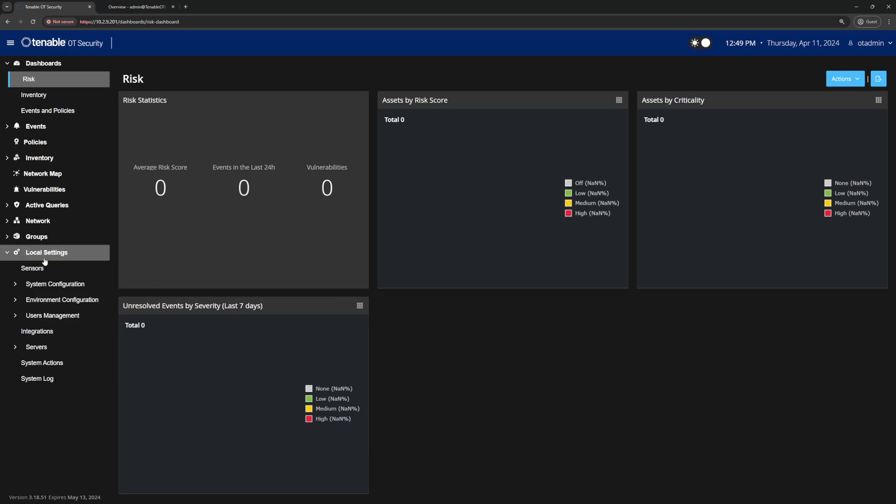
left_click(54, 301)
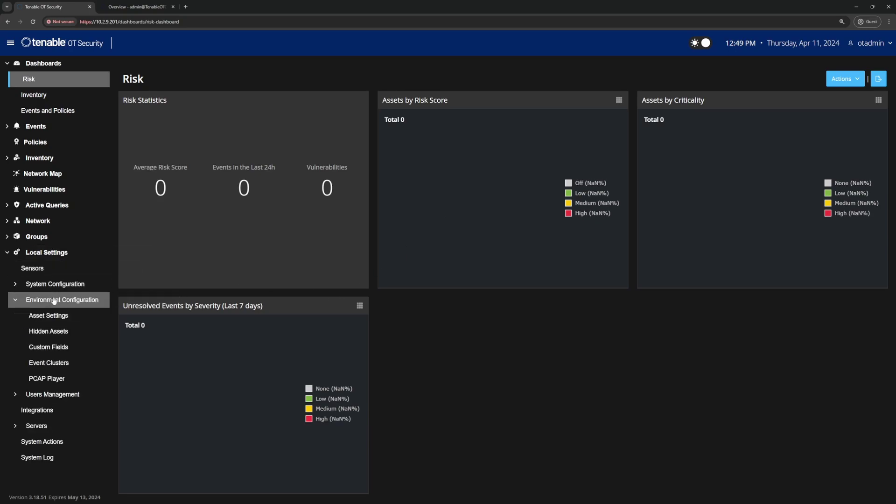
left_click(43, 317)
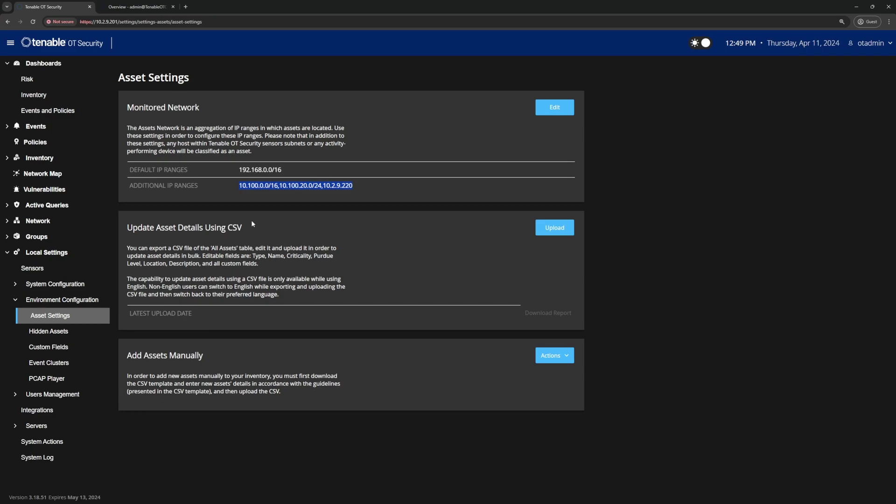
left_click(45, 148)
Step: Search policies for 'external' and open the Communication from External Network policy details
left_click(216, 73)
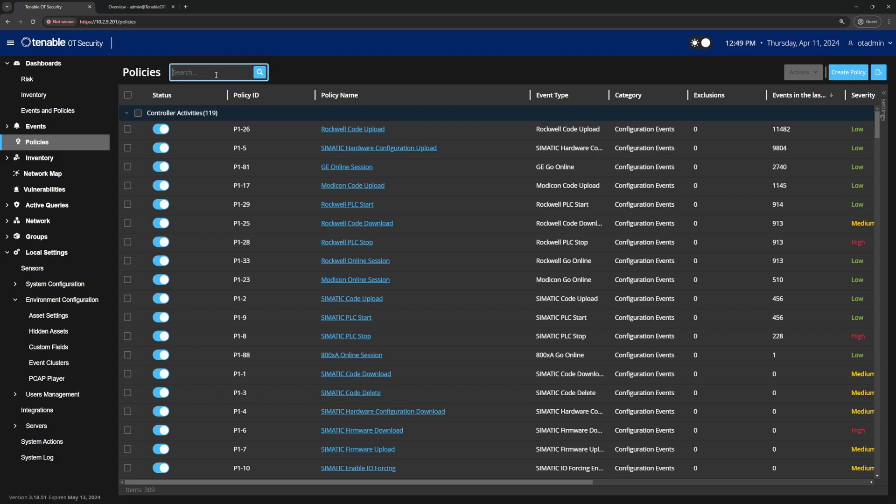
type("external")
key("Return")
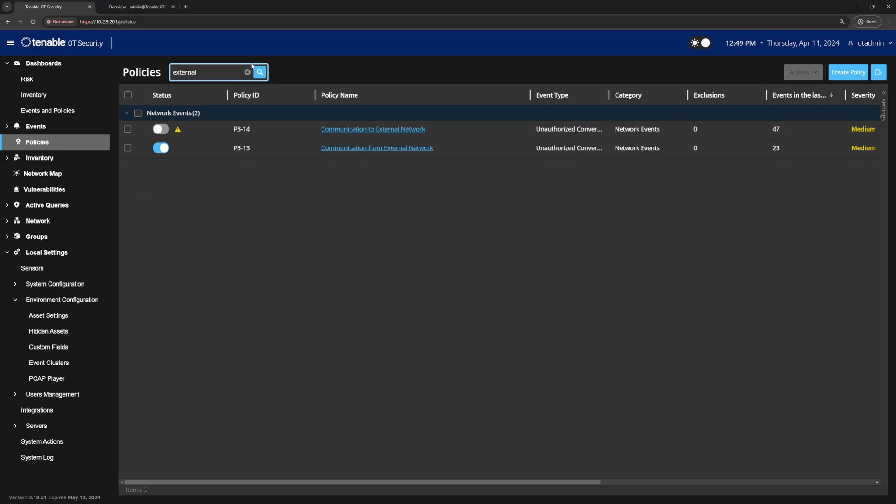
left_click(389, 148)
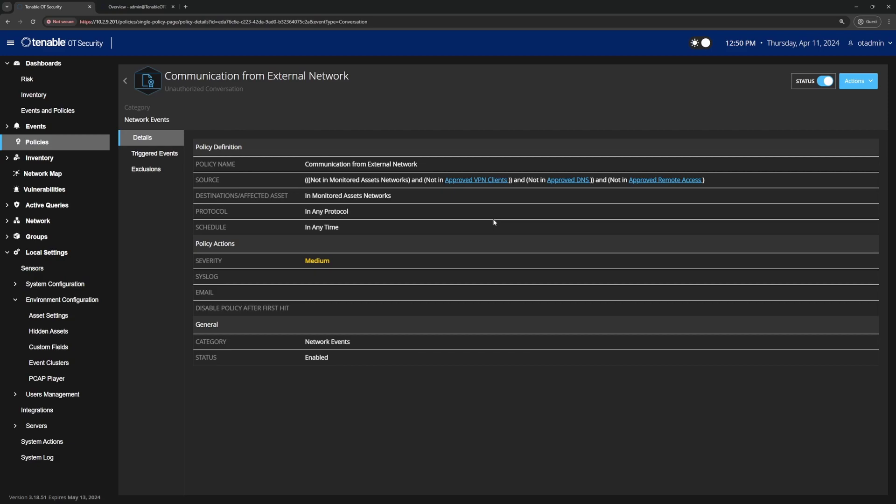
left_click(63, 160)
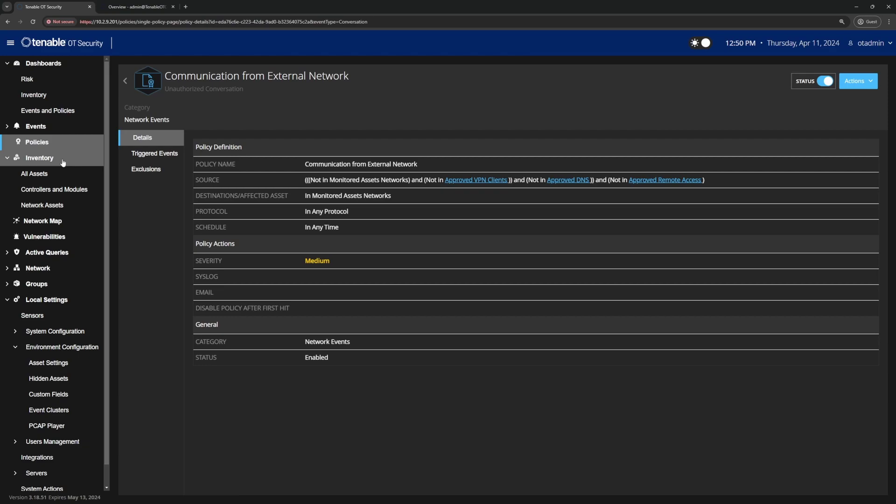
Step: Show the All Assets list and reset its table to the default layout, listing 196 assets
left_click(29, 177)
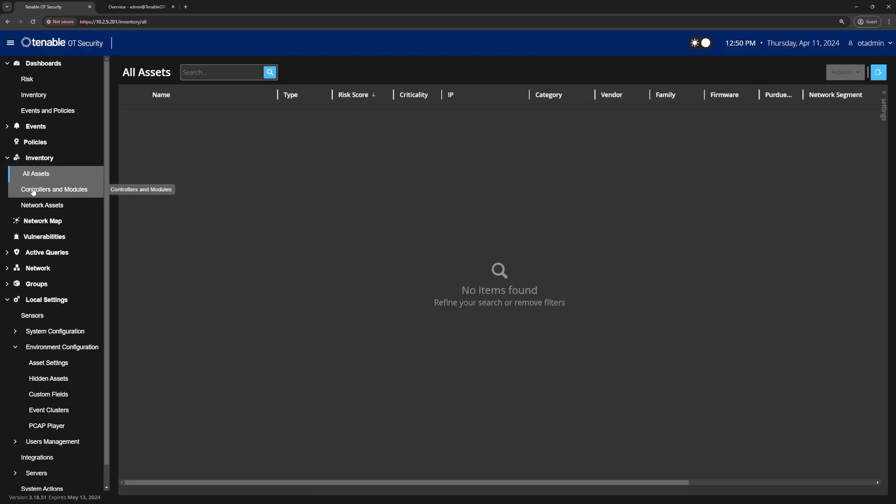
left_click(33, 190)
left_click(36, 178)
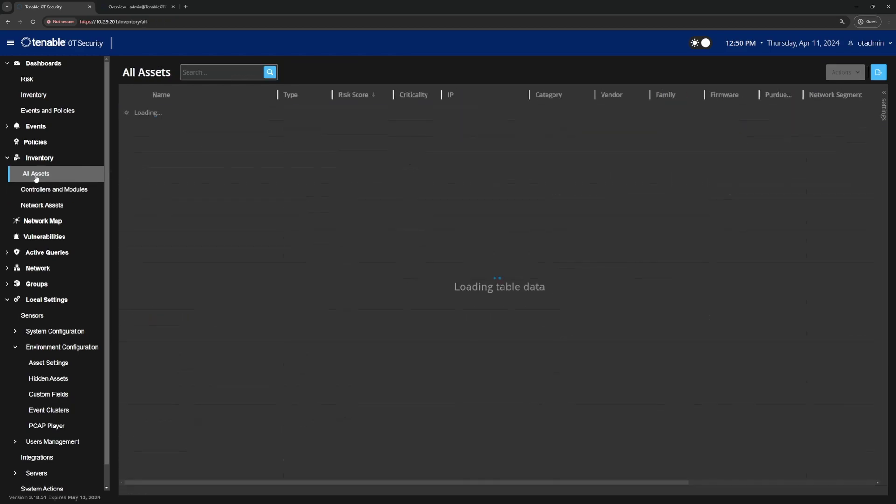
left_click(882, 109)
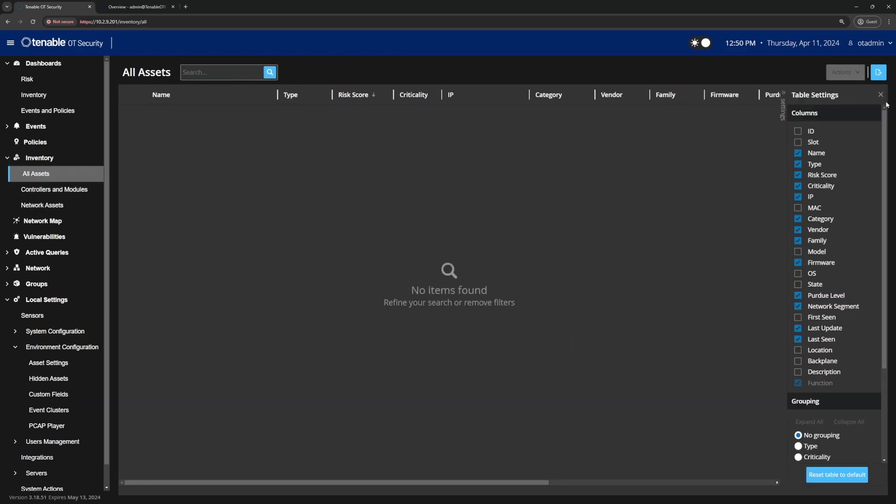
left_click(836, 474)
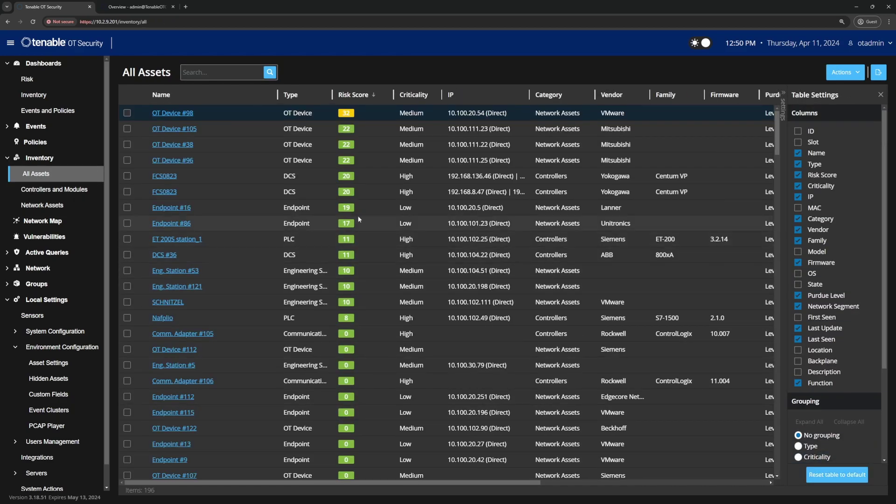
Step: Close the Table Settings panel to reveal the Purdue Level and Network Segment columns
left_click(881, 92)
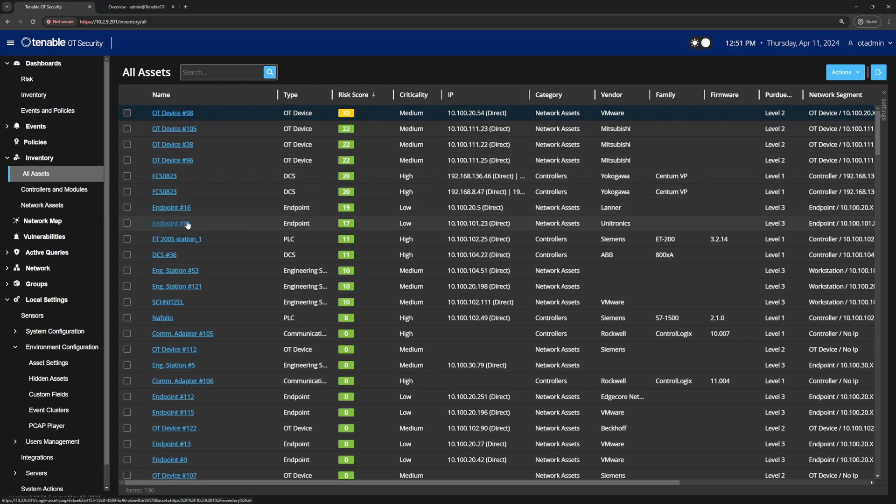
scroll(179, 210, "down", 3)
scroll(187, 226, "up", 3)
Step: Filter assets by 'endpoint' and open Endpoint #94's details (Level 3, 10.100.30.47)
left_click(209, 71)
type("en")
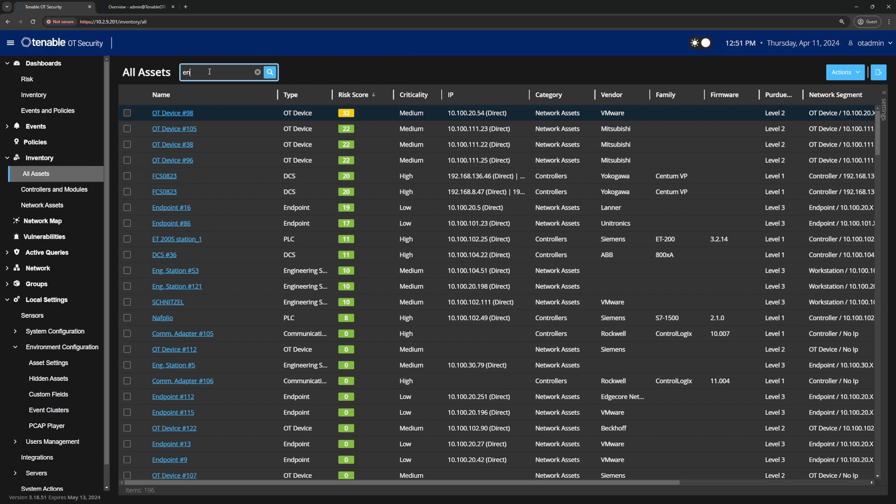
type("dpoint")
key("Return")
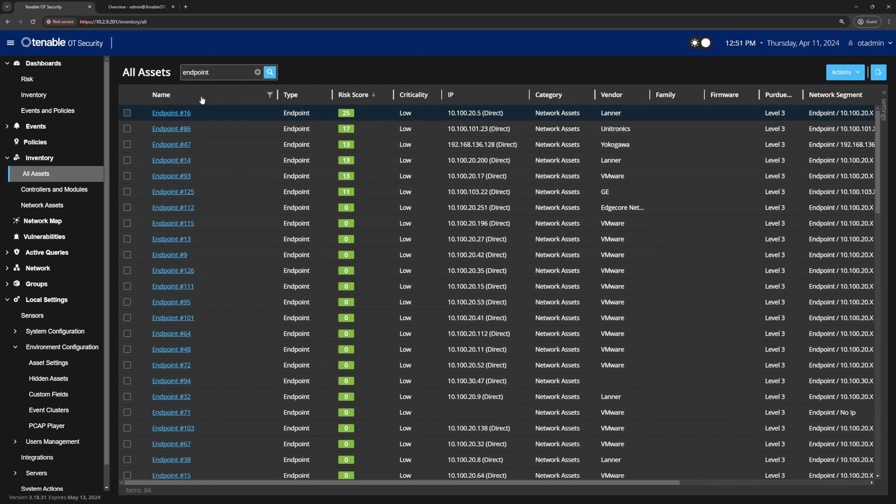
left_click(174, 382)
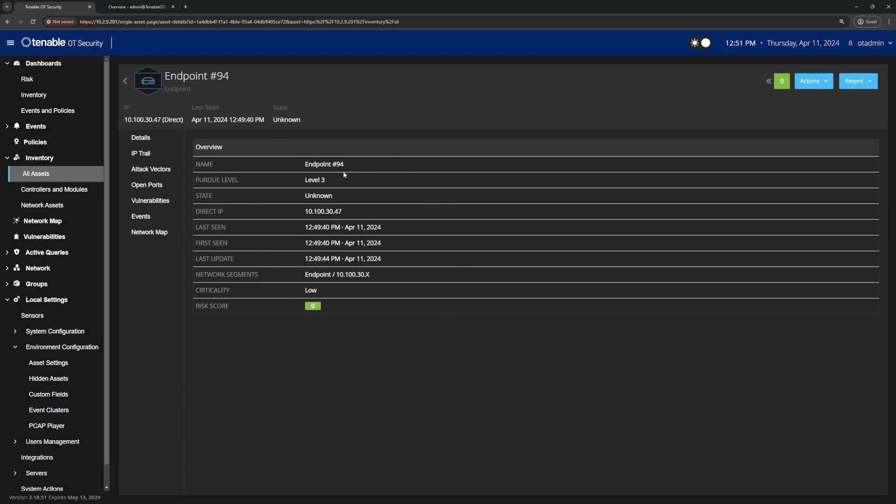
Step: Show Endpoint #94's network map and highlight part of its title
left_click(151, 237)
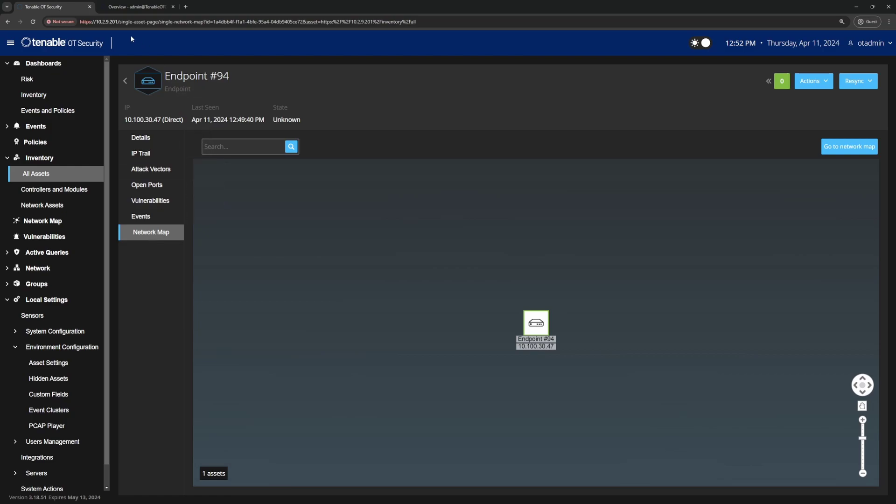
left_click_drag(209, 76, 216, 76)
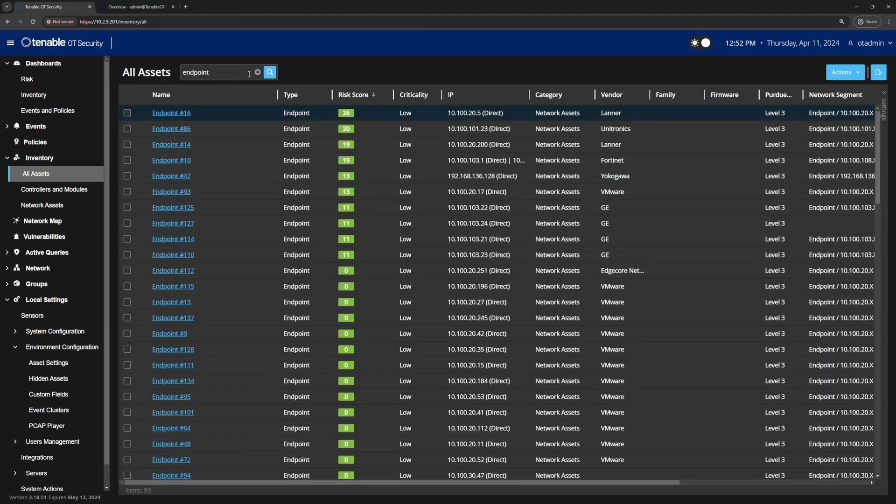
Step: Remove the 'endpoint' search filter so all 227 assets appear, led by PLC #43
left_click(257, 73)
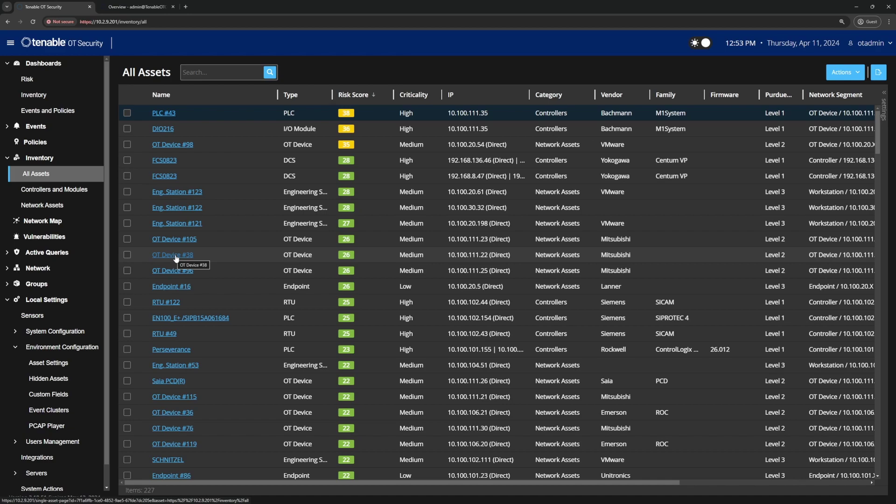
Step: Open OT Device #38, highlight its MAC address and Mitsubishi vendor, and display its network map
left_click(176, 256)
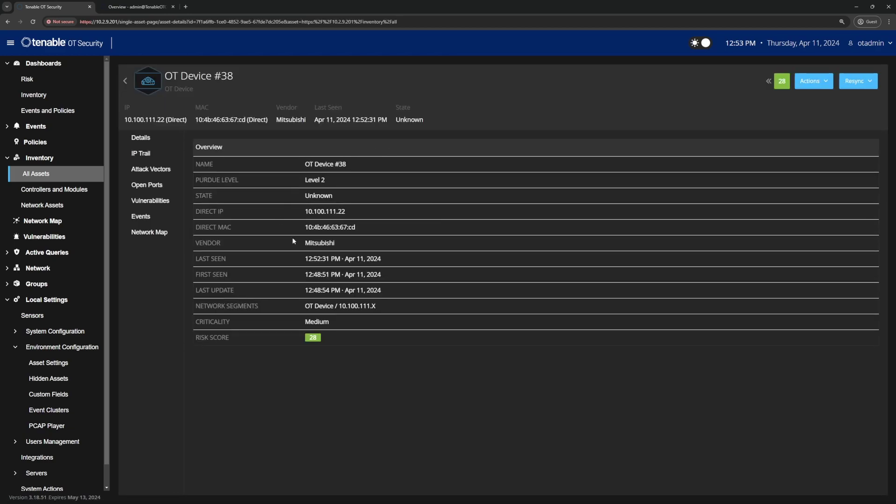
left_click_drag(311, 228, 353, 227)
left_click_drag(302, 244, 341, 244)
left_click(149, 232)
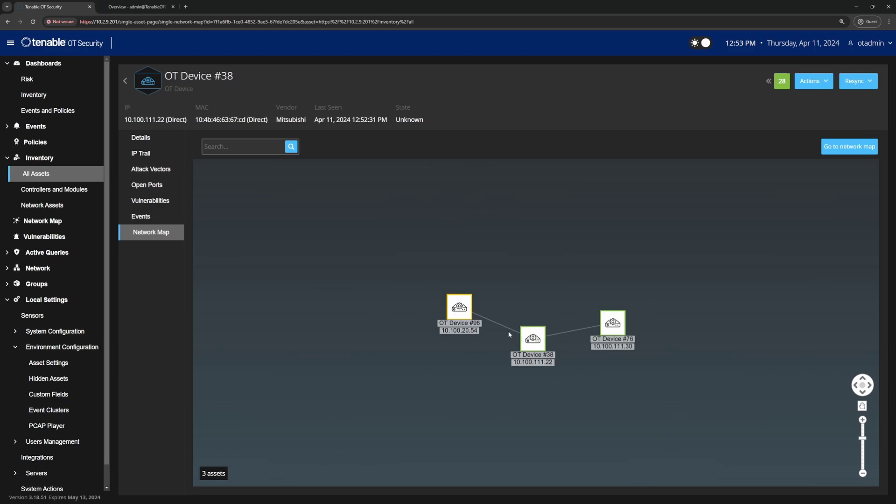
Step: Expand the protocols on the #38–#98 and #38–#76 links, then return to the 247-asset list
left_click(504, 329)
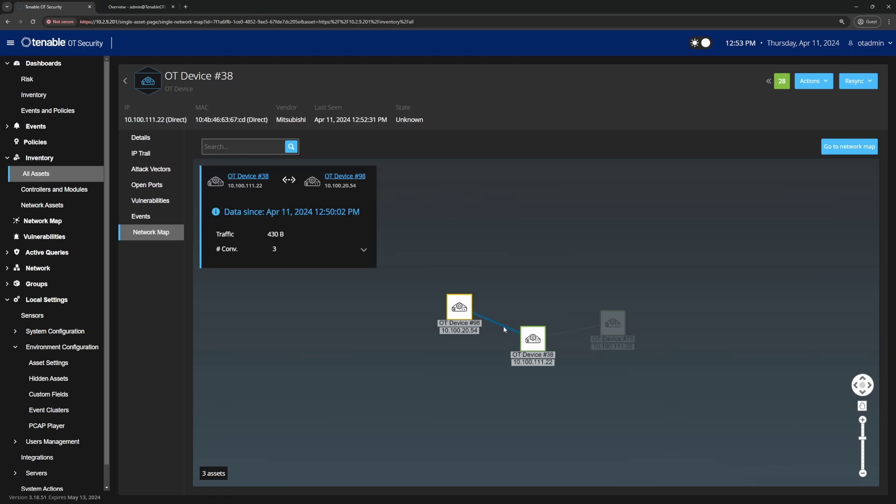
left_click(363, 250)
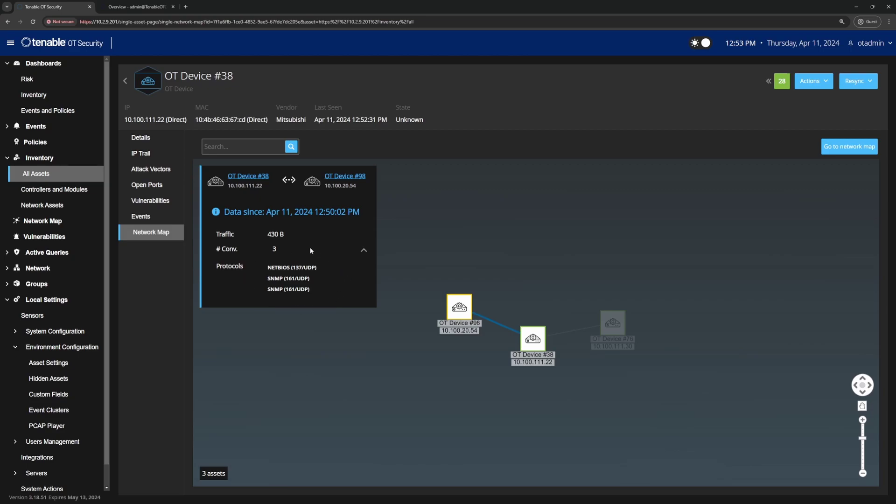
left_click(570, 330)
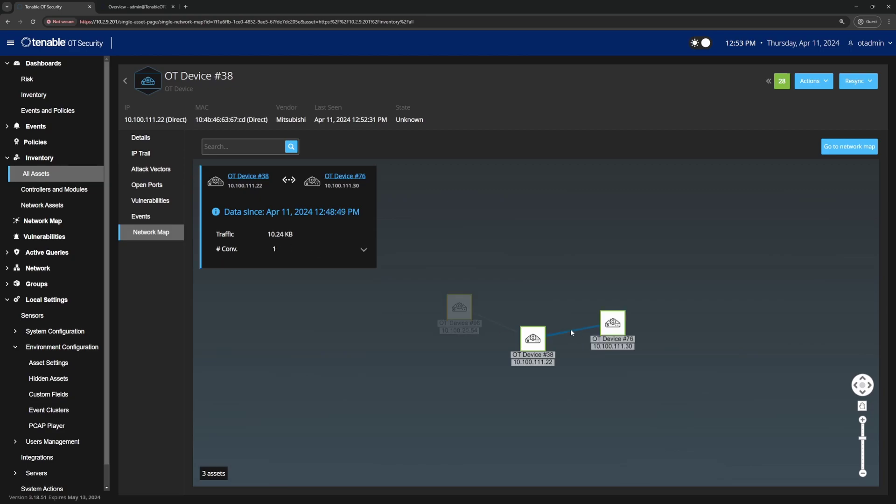
left_click(364, 252)
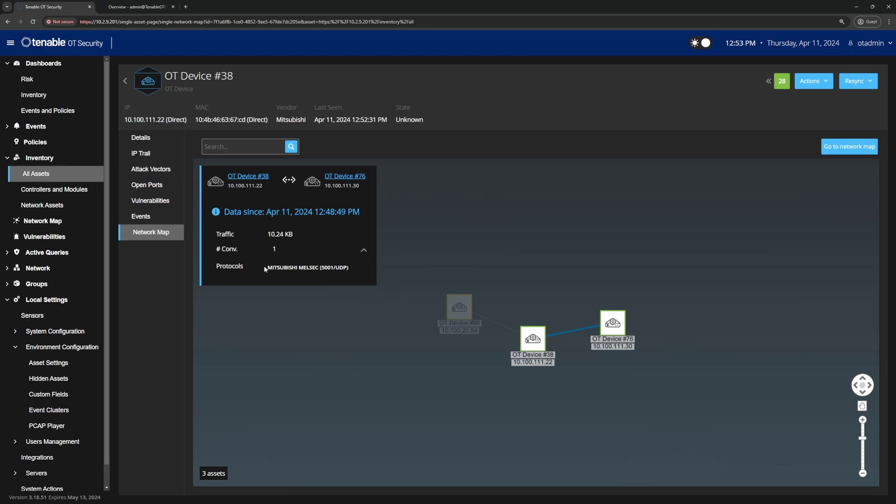
left_click(356, 354)
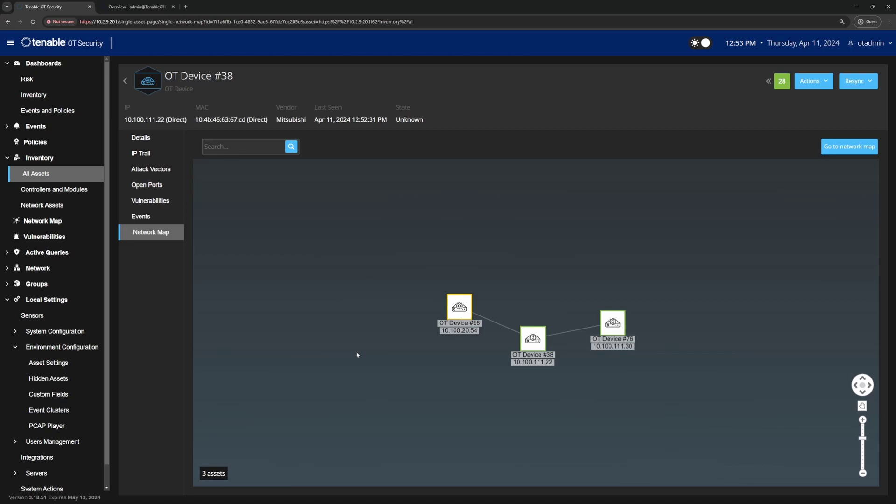
left_click(126, 82)
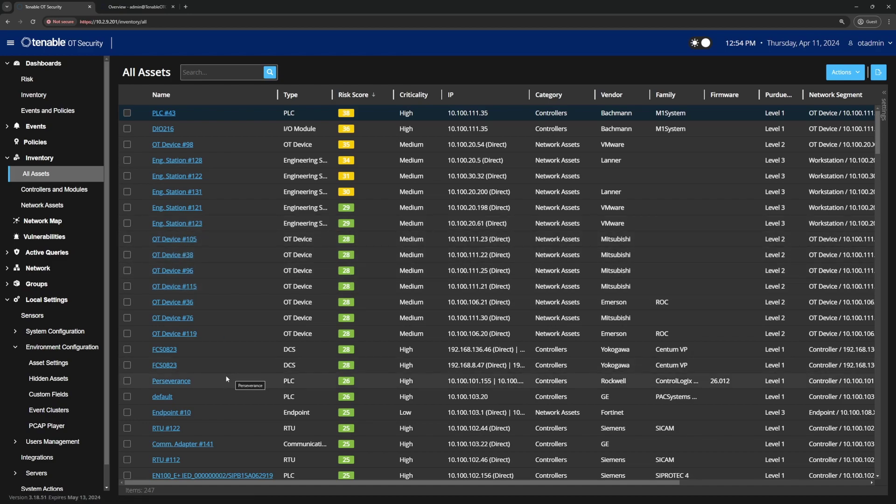
Step: Open the Rockwell PLC Perseverance to see firmware 26.012 and slot 4 on Backplane #455
left_click(179, 380)
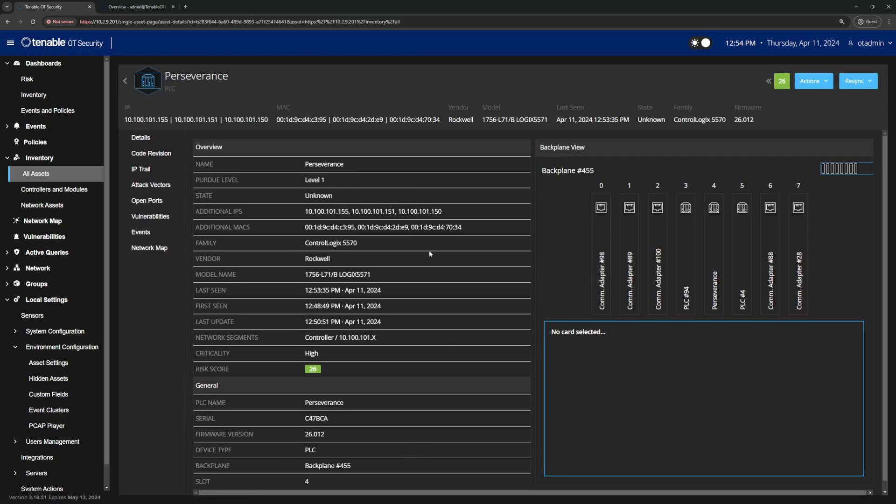